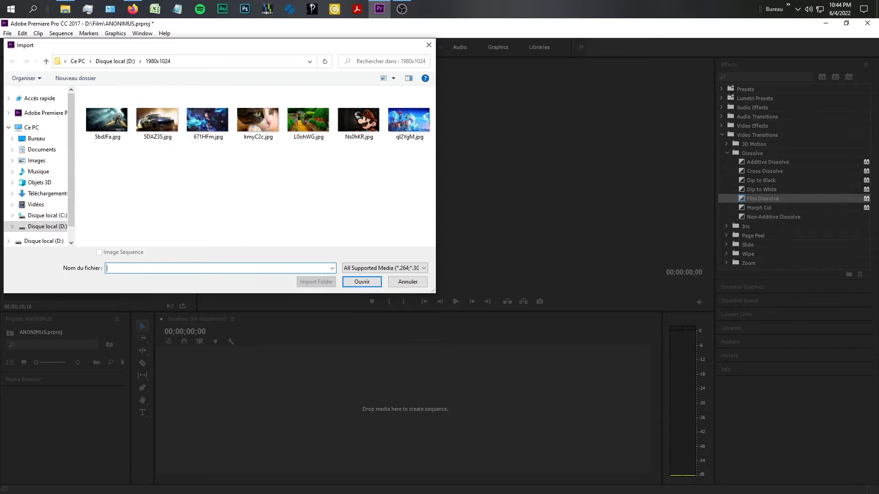
Step: Import all seven JPG images from the 1980x1024 folder into the project
left_click_drag(88, 159, 416, 112)
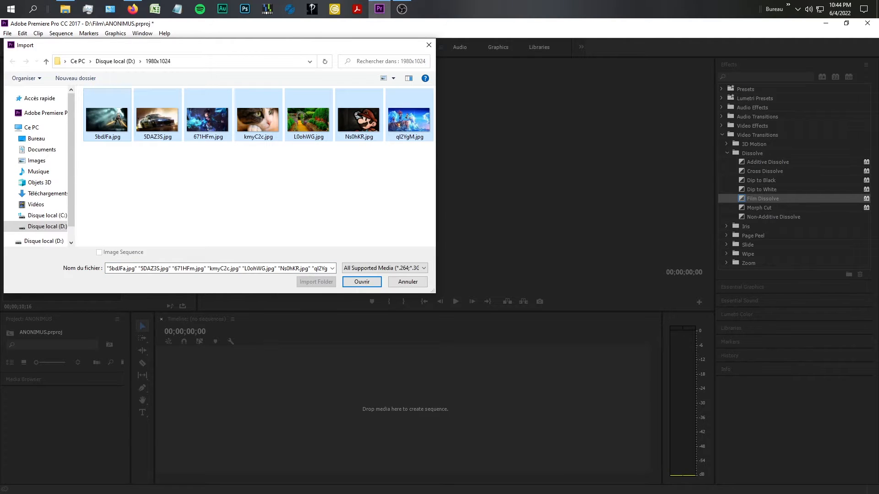
left_click(361, 281)
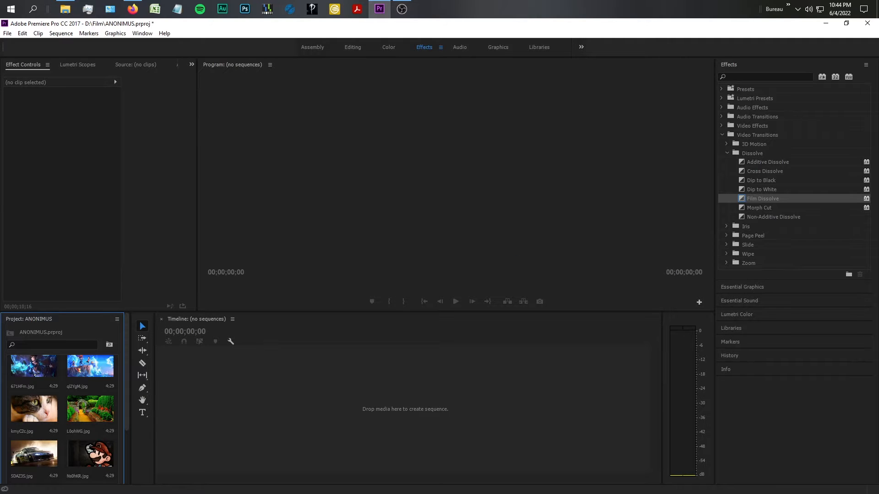
Step: Create a sequence from the 671HFm.jpg image and delete its clip so the timeline is empty
left_click(34, 366)
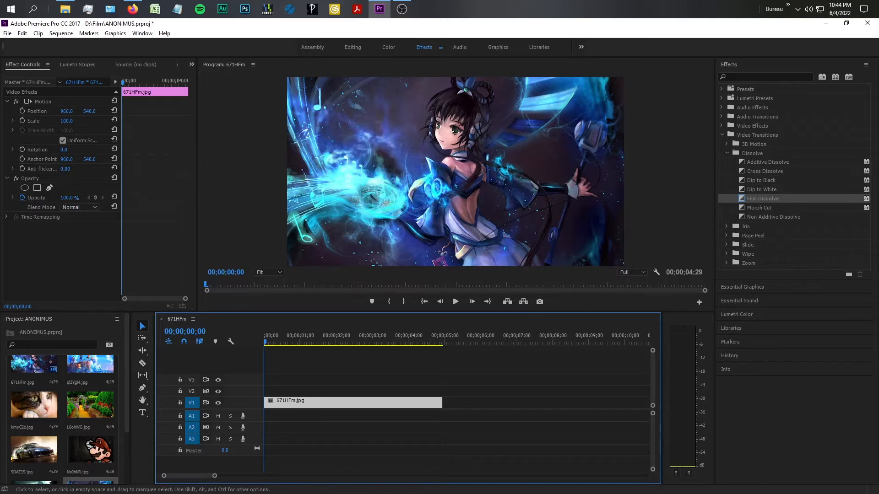
scroll(126, 398, "down", 3)
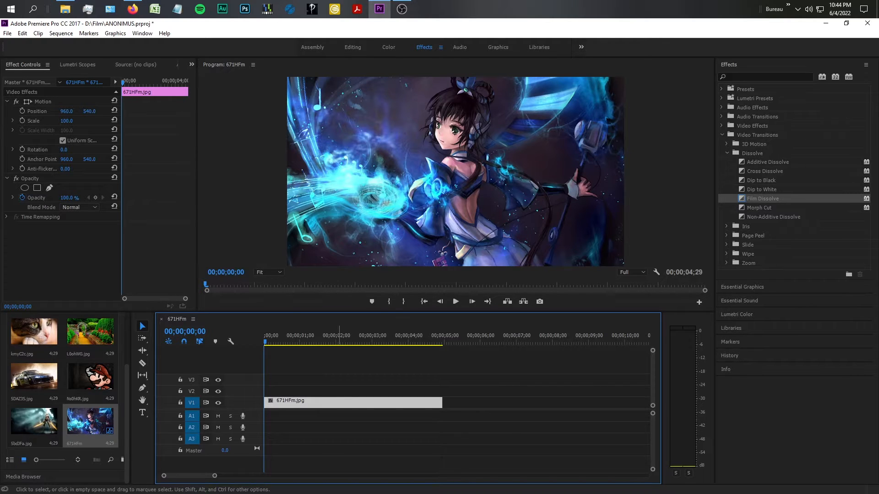
key("Delete")
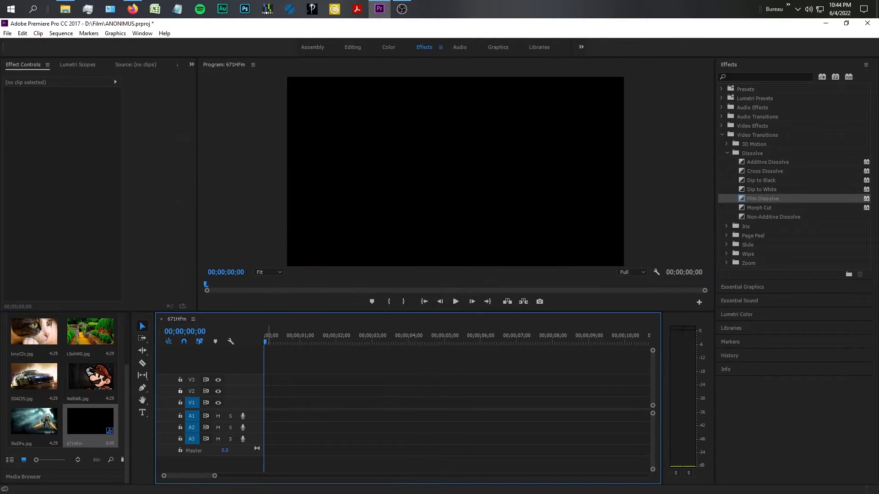
Step: Select all seven imported images in the project, leaving the sequence item unselected
left_click(34, 421)
scroll(63, 412, "up", 3)
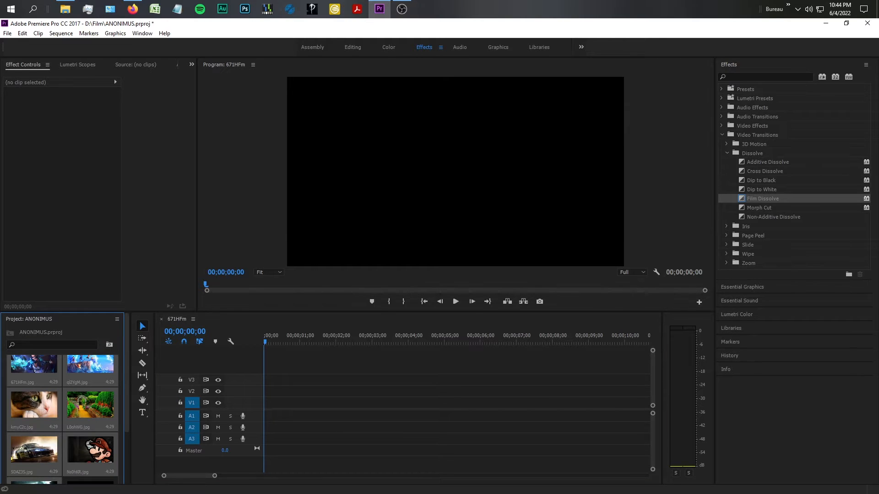
scroll(63, 412, "down", 3)
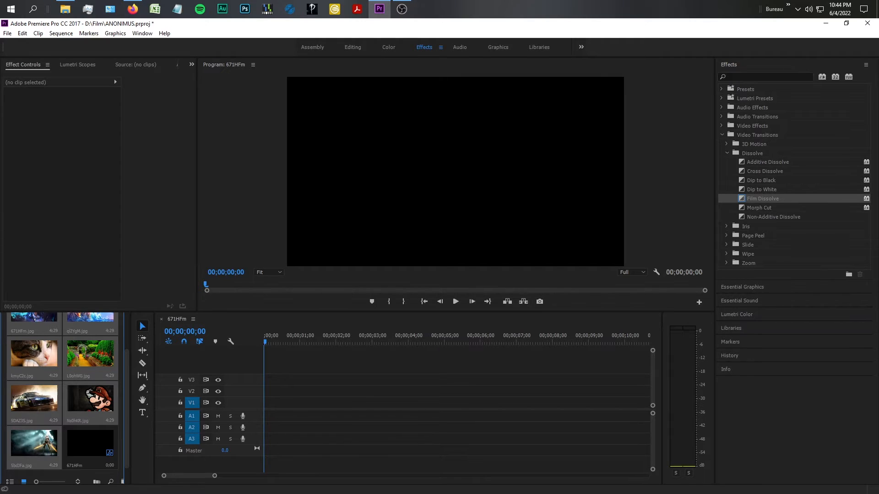
Step: Find Film Dissolve among the Dissolve video transitions and bring up its option for setting the default transition
left_click(722, 134)
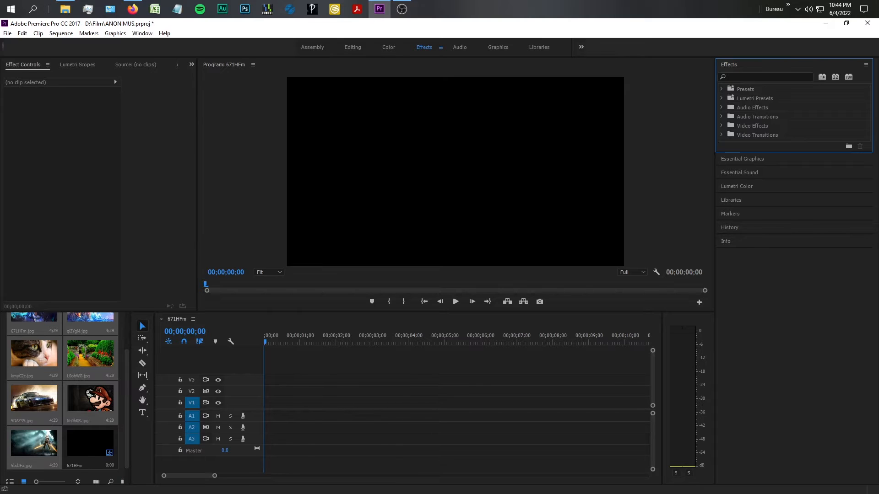
left_click(757, 134)
key("Right")
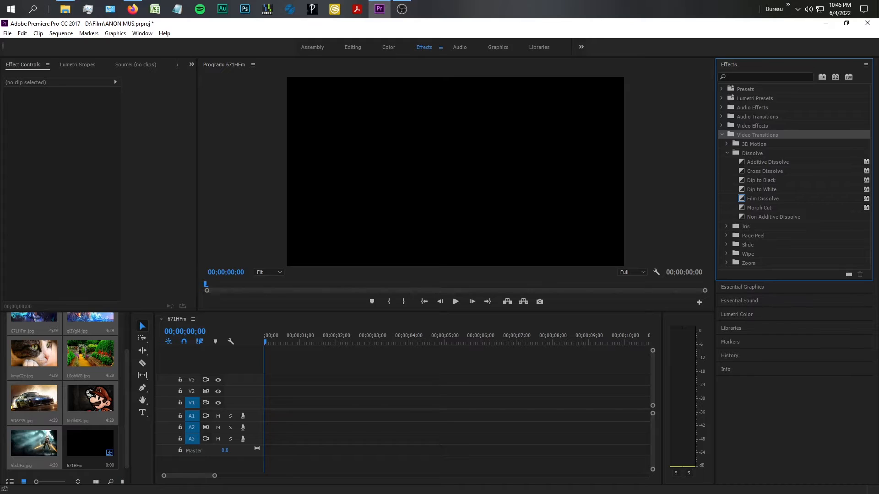
left_click(762, 198)
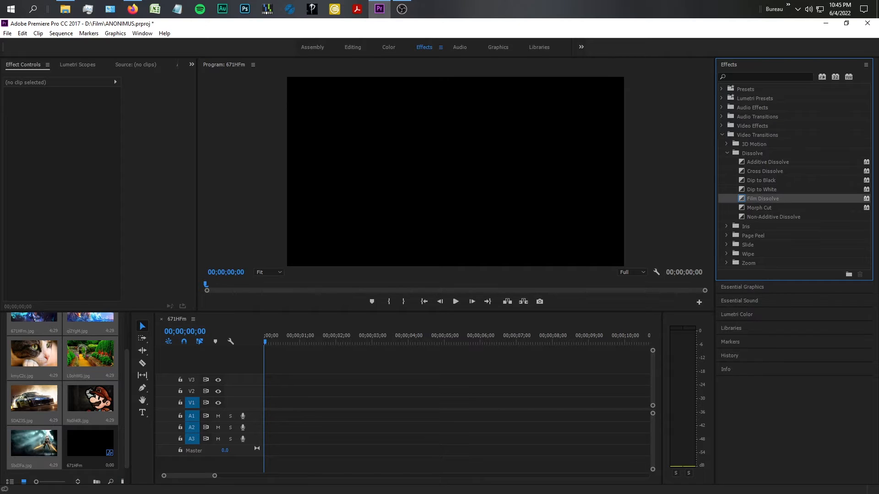
right_click(759, 200)
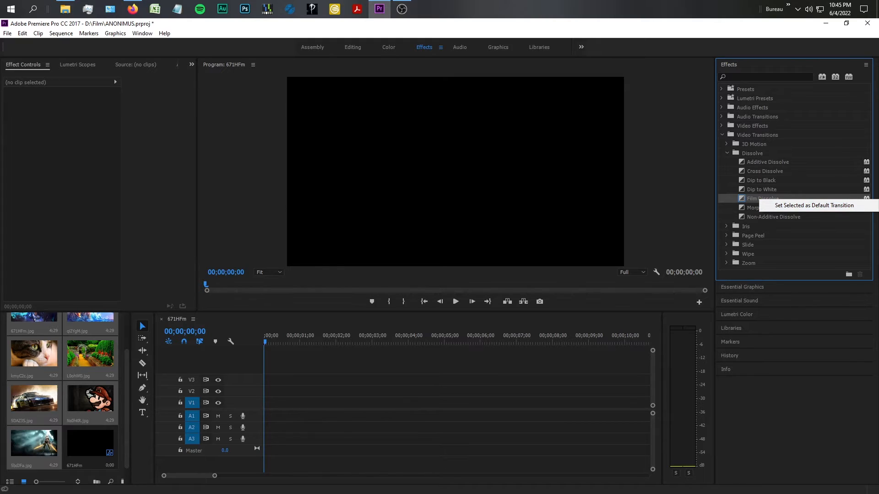
left_click(96, 482)
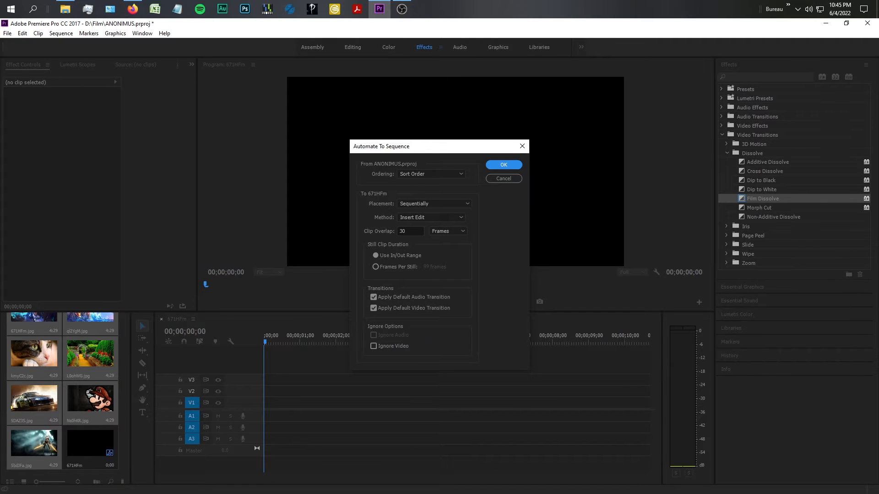
left_click_drag(438, 147, 241, 100)
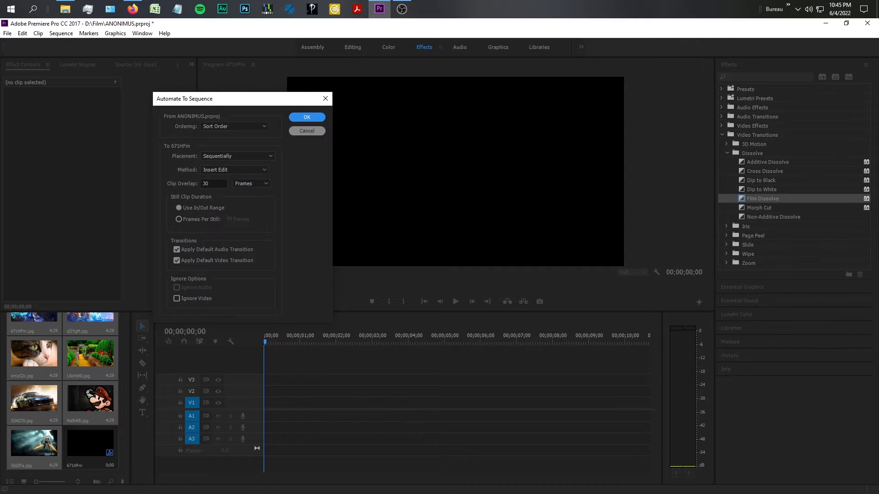
left_click(306, 131)
Step: Automate the selected images to the sequence in sort order, placed sequentially by insert edit, with a 30-frame overlap and default transitions
scroll(78, 465, "down", 1)
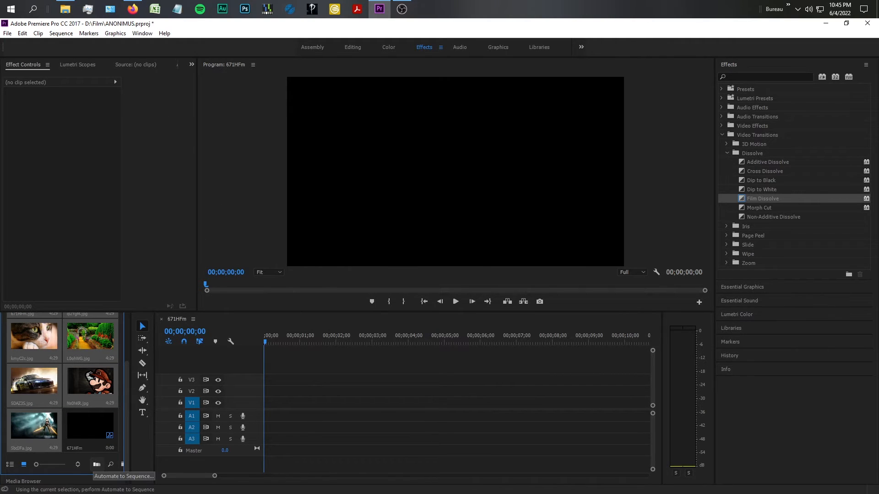
left_click(97, 465)
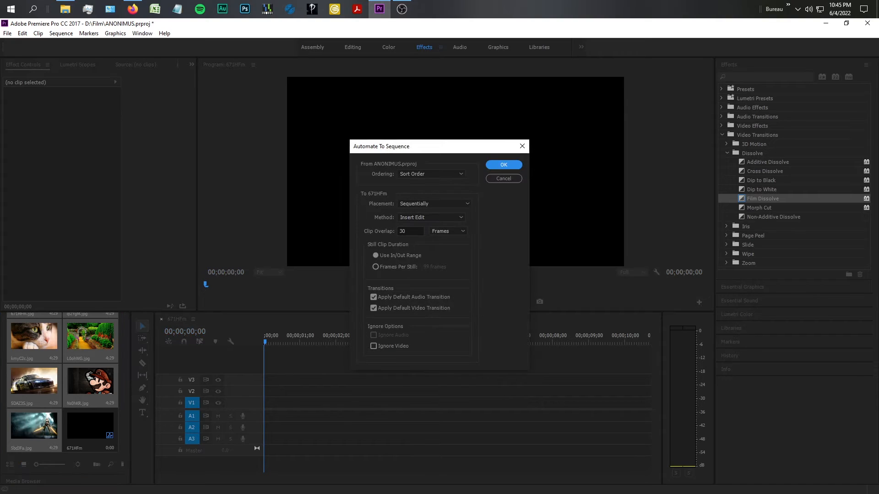
left_click_drag(441, 149, 439, 133)
left_click(428, 157)
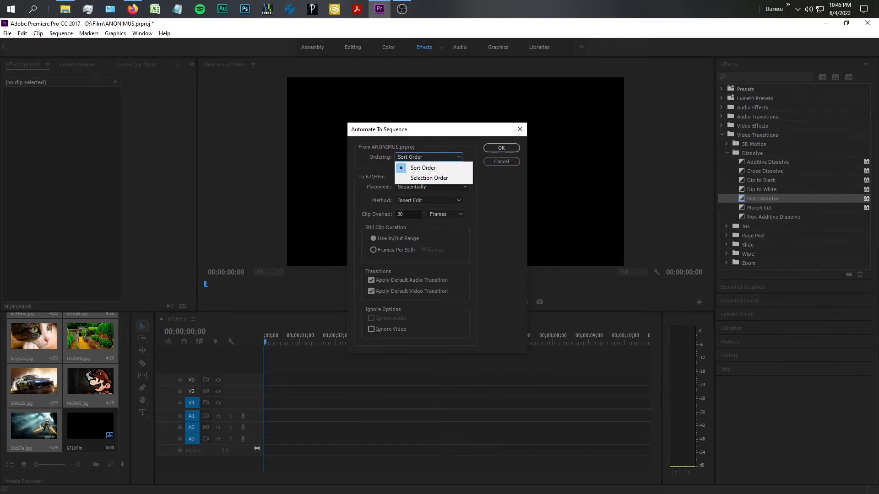
key("Escape")
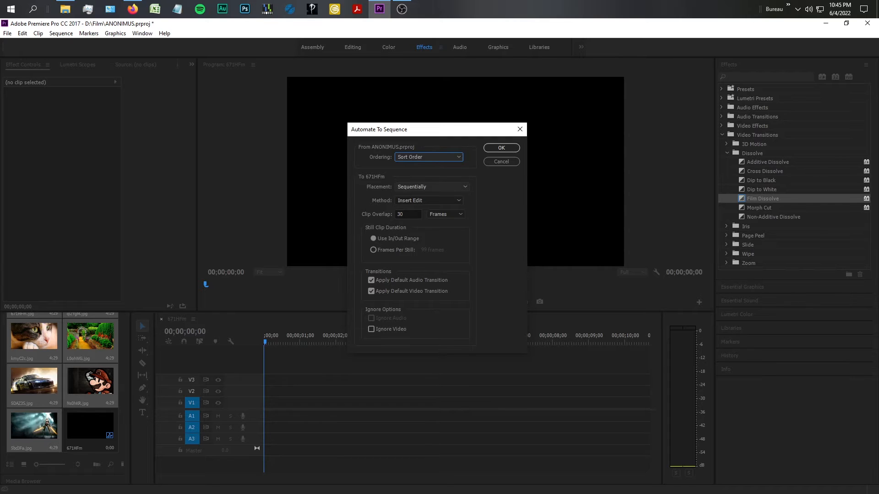
left_click(431, 187)
left_click(425, 197)
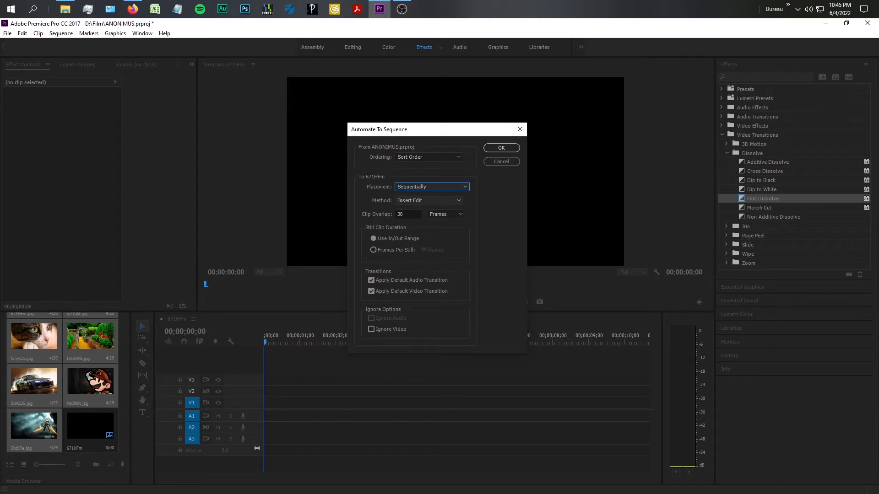
left_click(425, 200)
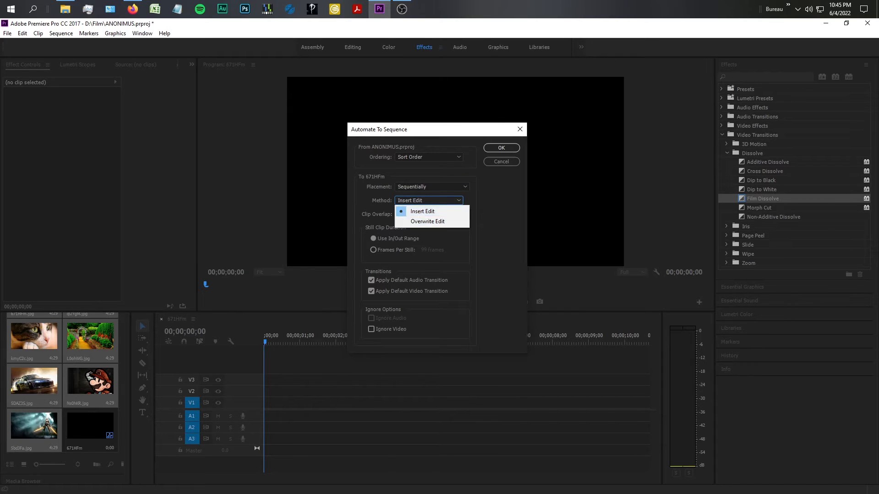
left_click(442, 200)
left_click(502, 147)
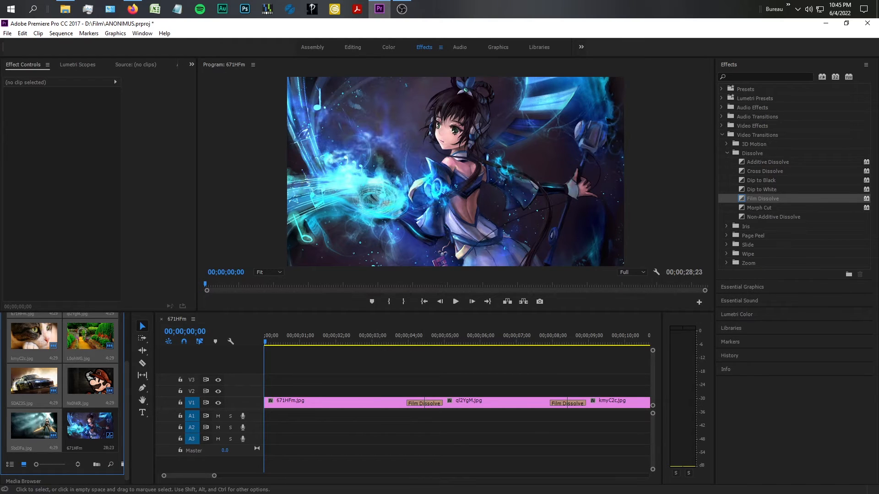
Step: Play back the slideshow to check the dissolves, with the whole sequence fitted in the timeline, and stop playback
left_click(456, 301)
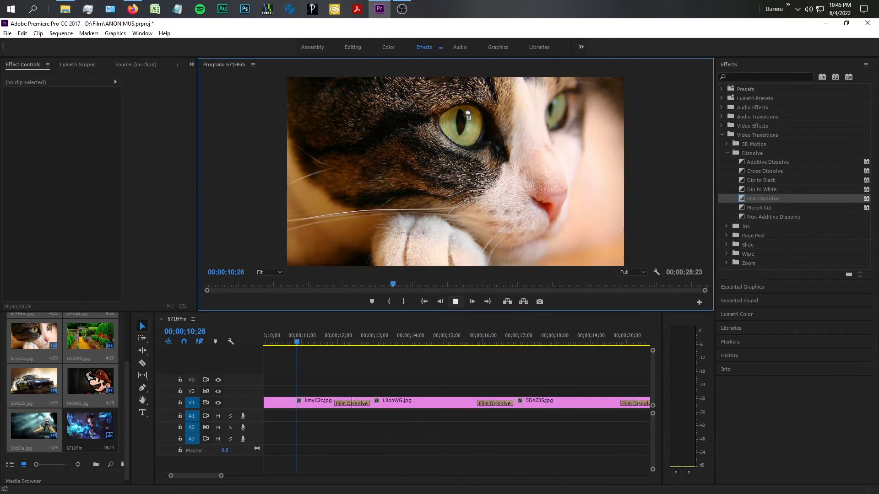
key("minus")
key("minus")
key("minus")
key("minus")
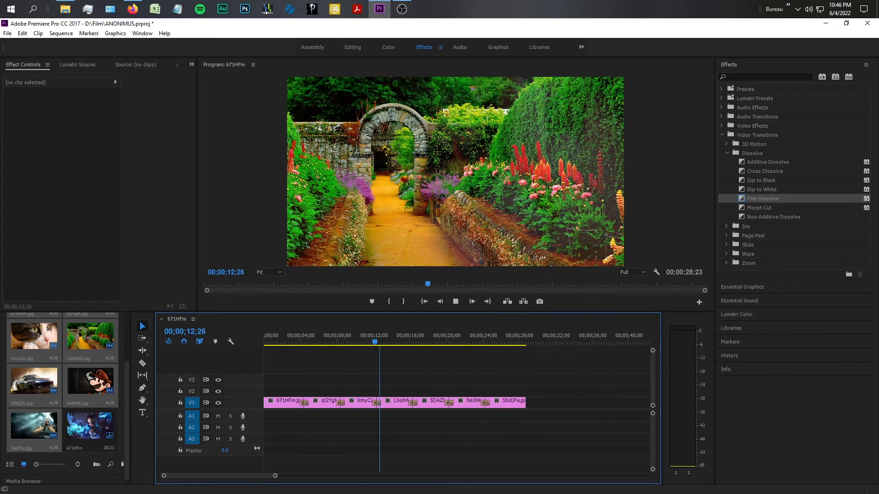
key("minus")
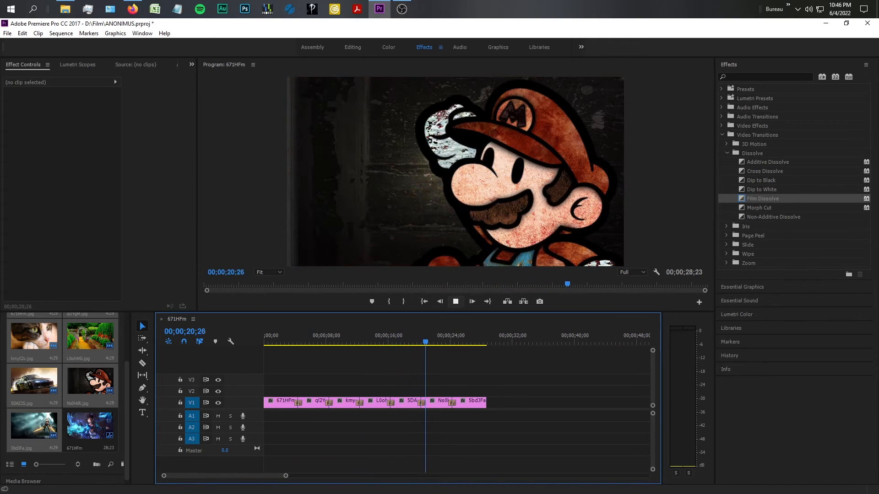
left_click(455, 301)
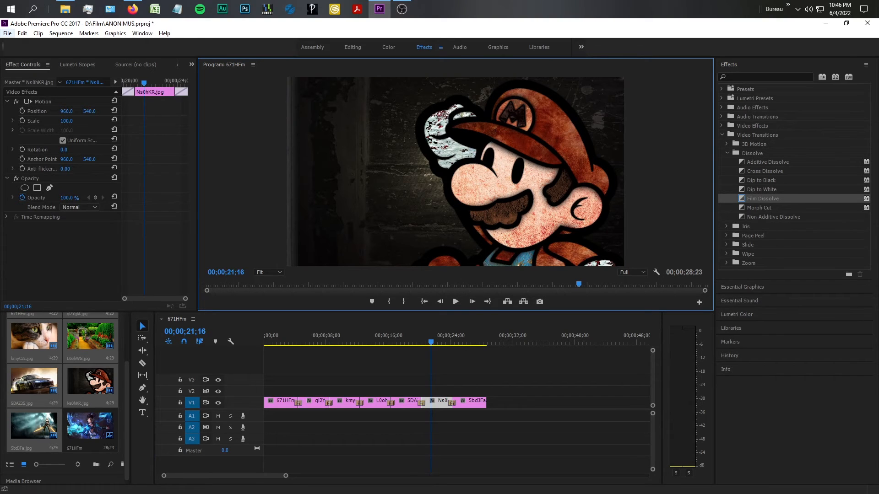
Step: Open the media export settings, keep the H.264 format and choose the YouTube 1080p HD preset
left_click(7, 34)
mouse_move(46, 287)
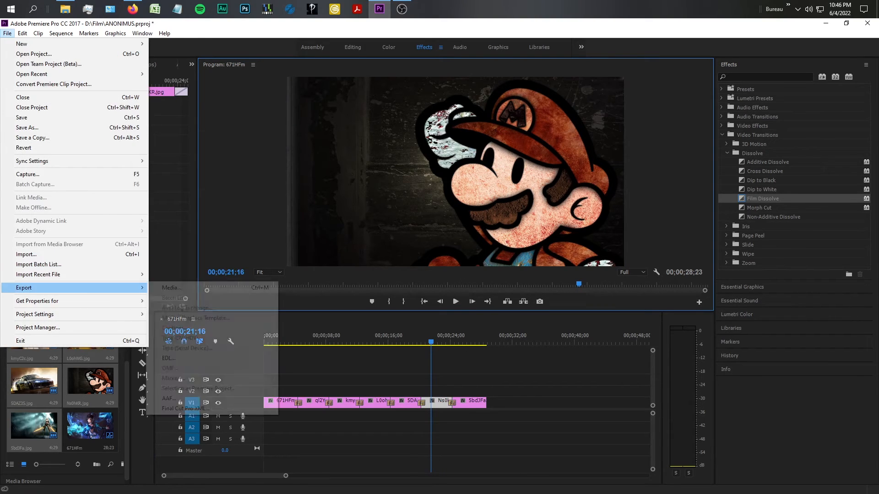
left_click(193, 287)
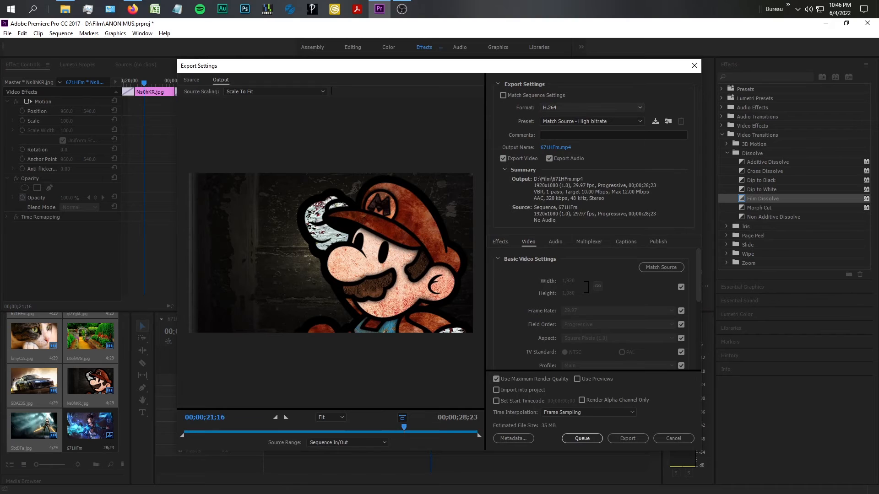
left_click(591, 107)
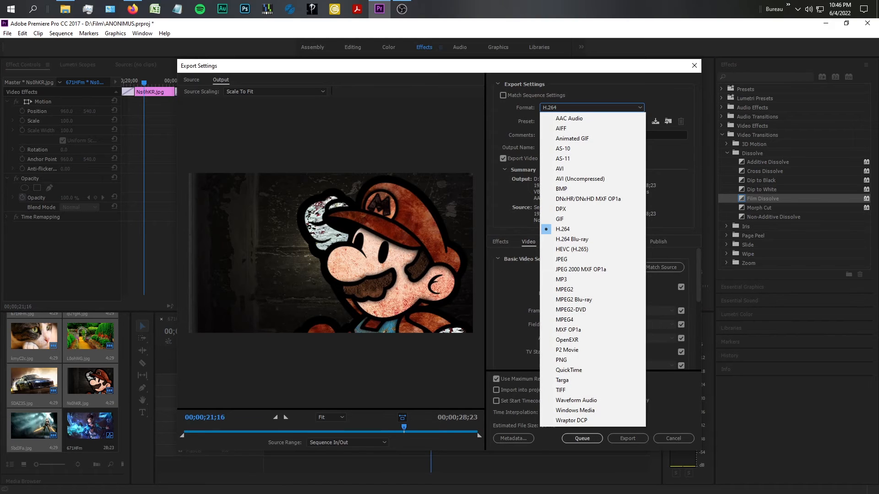
left_click(590, 107)
left_click(590, 121)
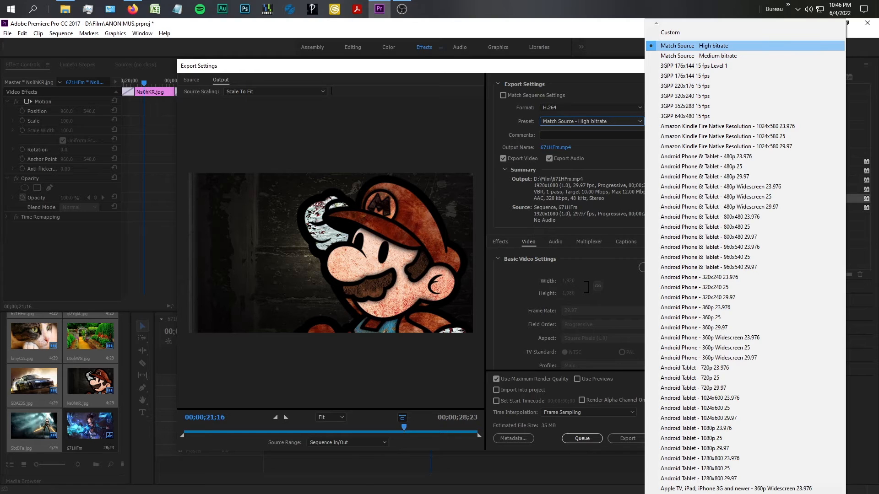
key("Up")
key("Up")
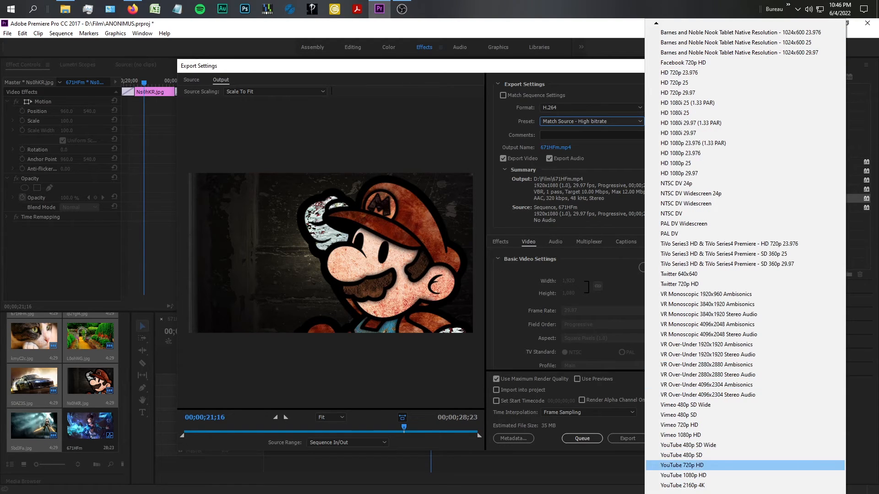
key("Down")
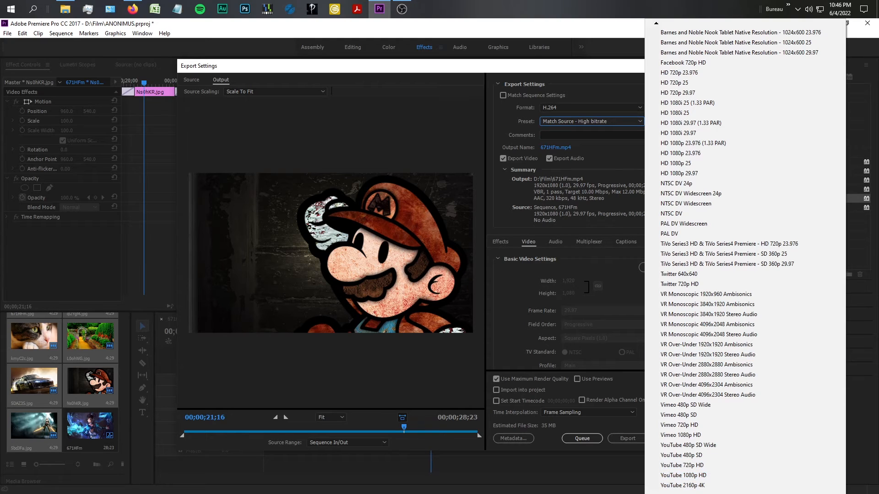
key("Return")
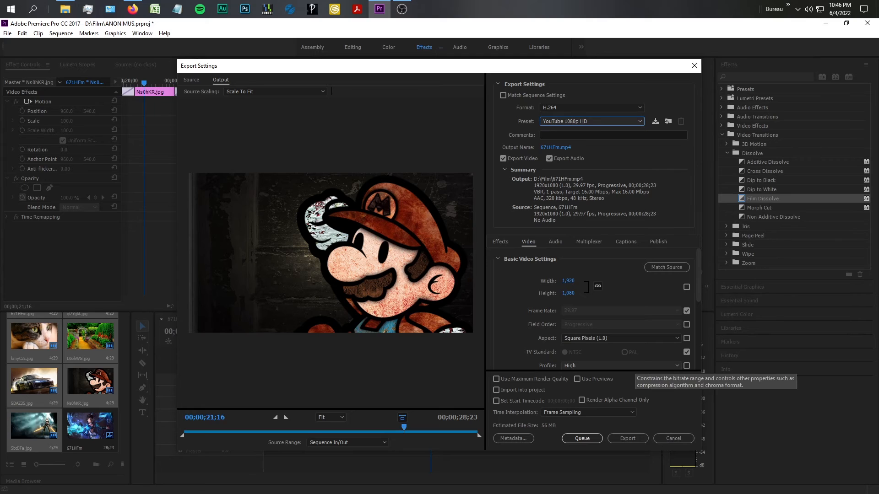
Step: Enable Use Maximum Render Quality and Render at Maximum Depth for the export
left_click(496, 379)
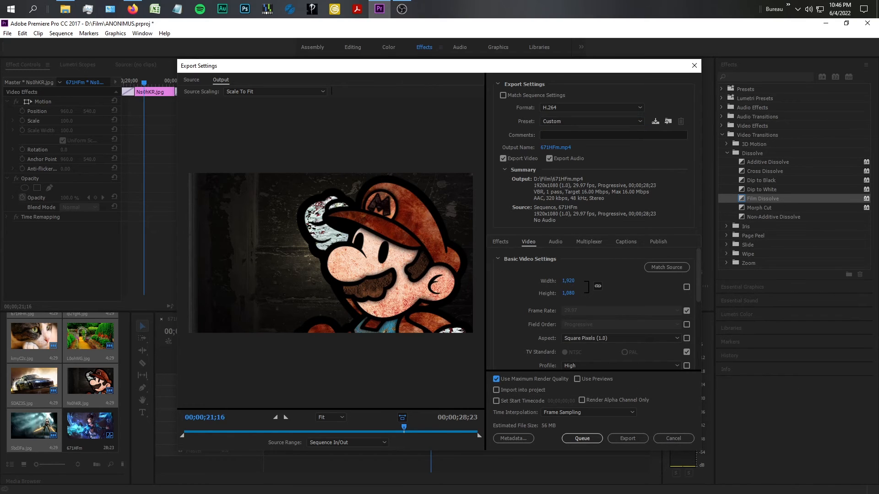
scroll(595, 311, "down", 3)
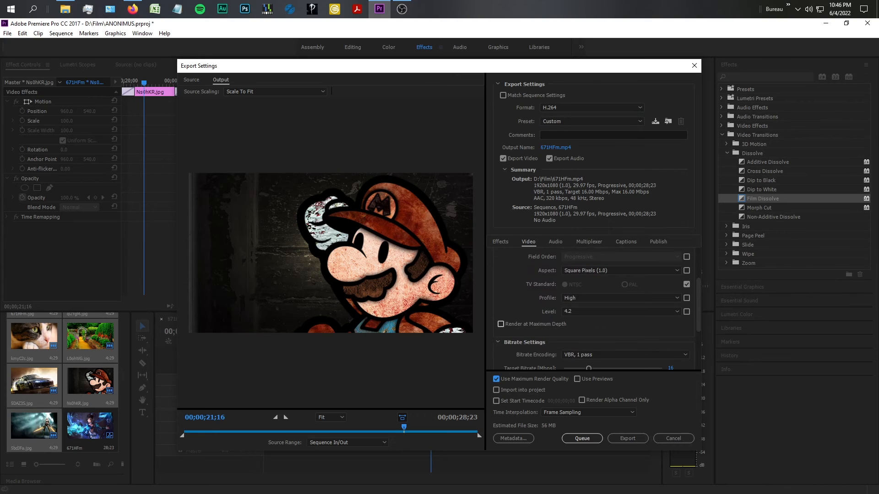
left_click(501, 324)
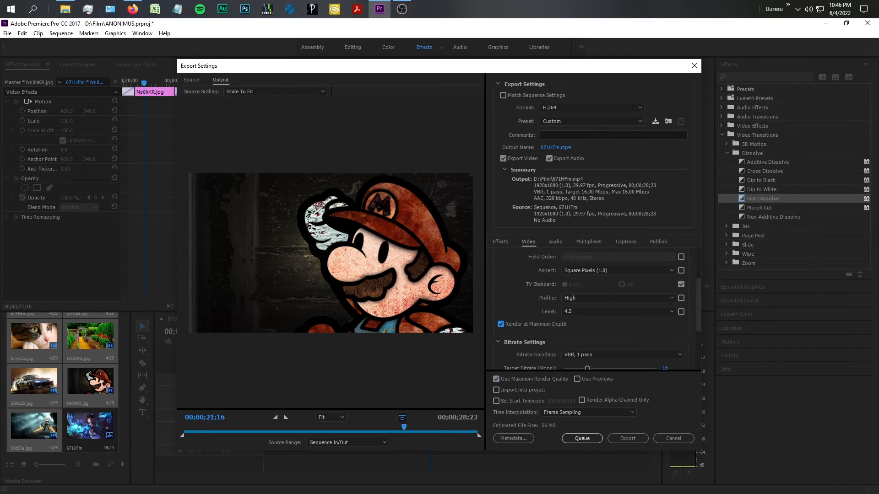
Step: Set the target bitrate to 16 Mbps and export the video directly with the current settings
scroll(595, 309, "down", 3)
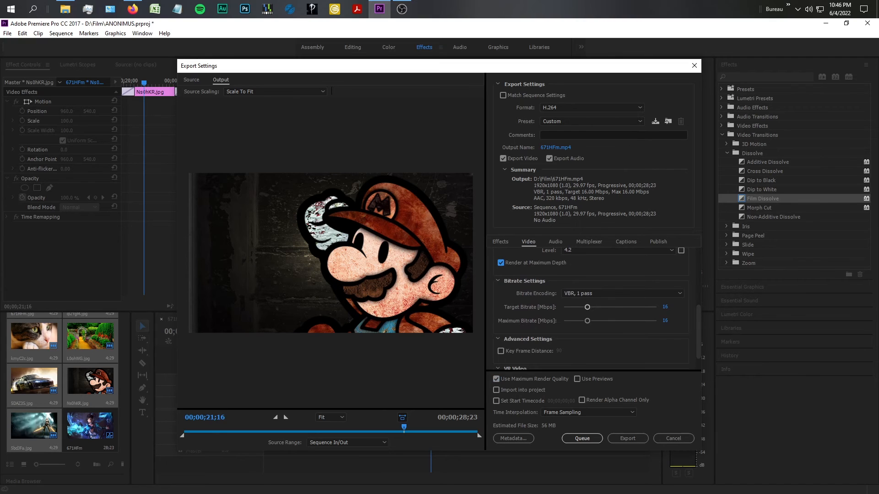
left_click_drag(587, 307, 575, 307)
left_click(667, 307)
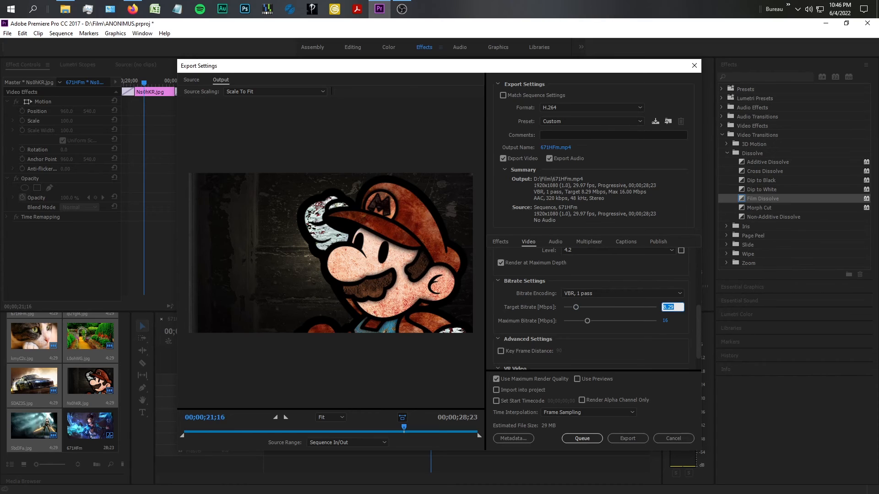
type("16")
key("Return")
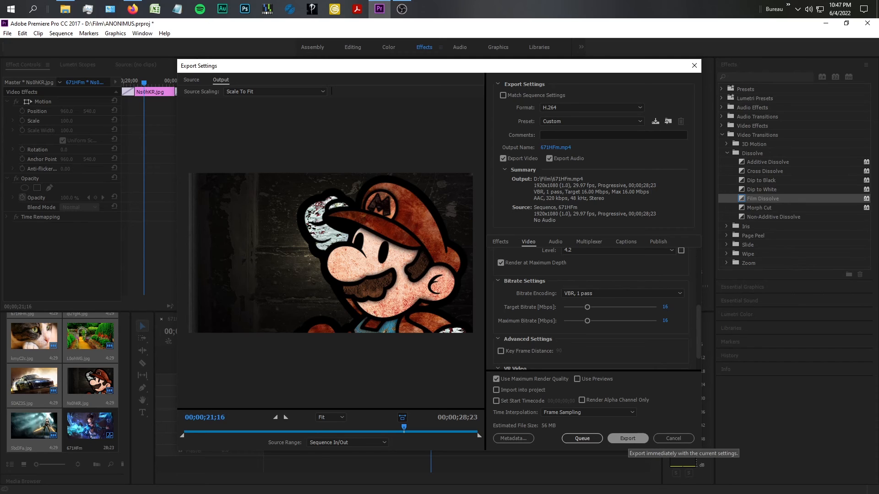
left_click(627, 439)
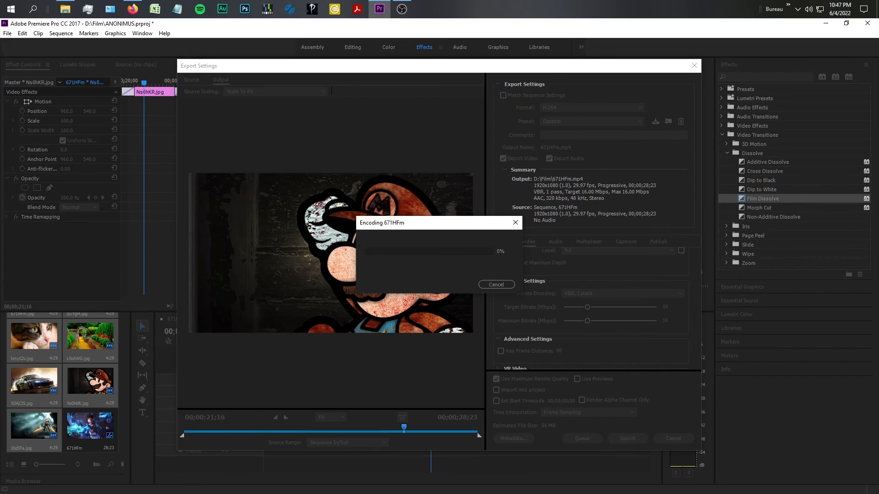